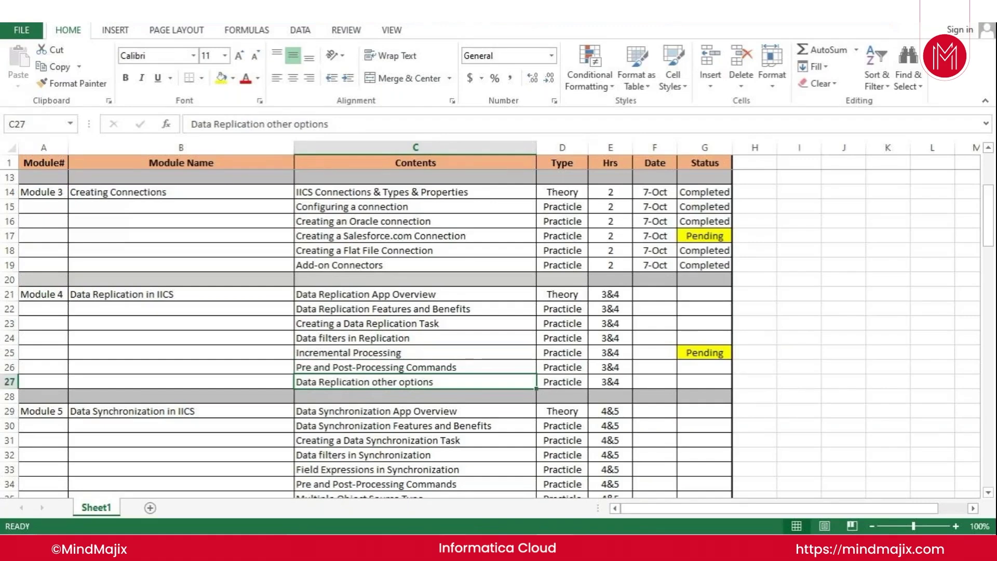
# Step: Switch to Informatica Data Integration and browse the Default project's assets in Explore, sorted by most recent update
pyautogui.press('super+e')
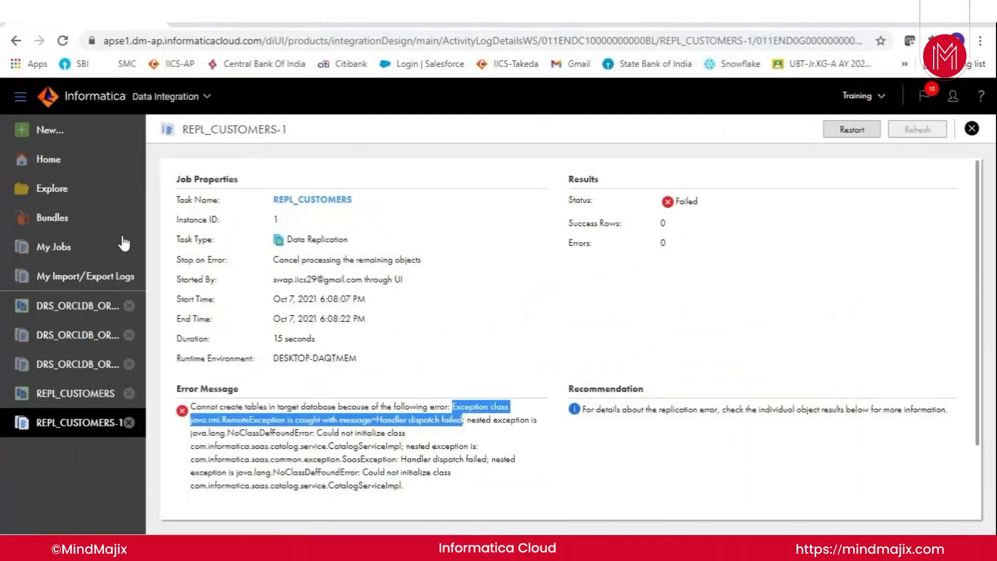
pyautogui.click(70, 192)
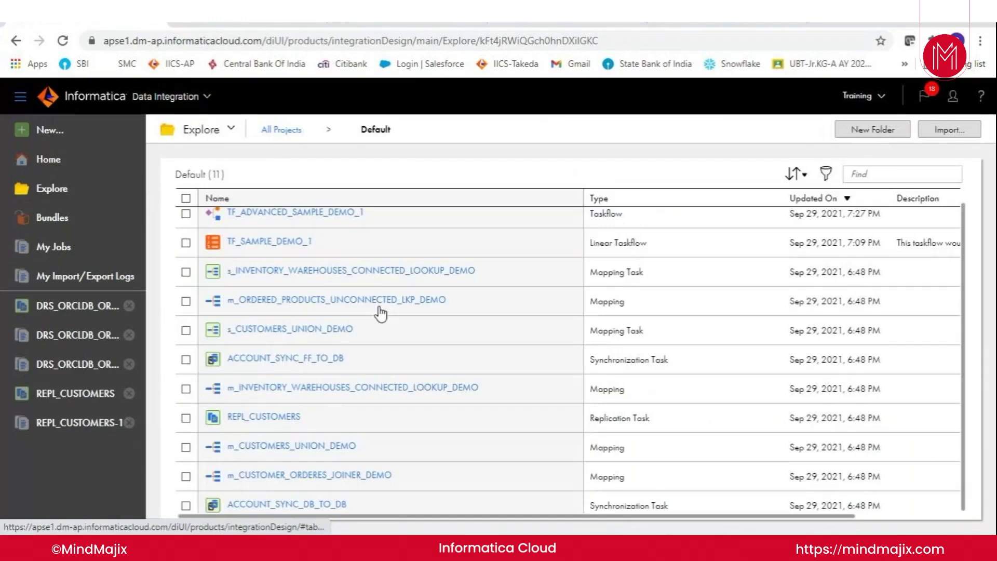
pyautogui.click(380, 306)
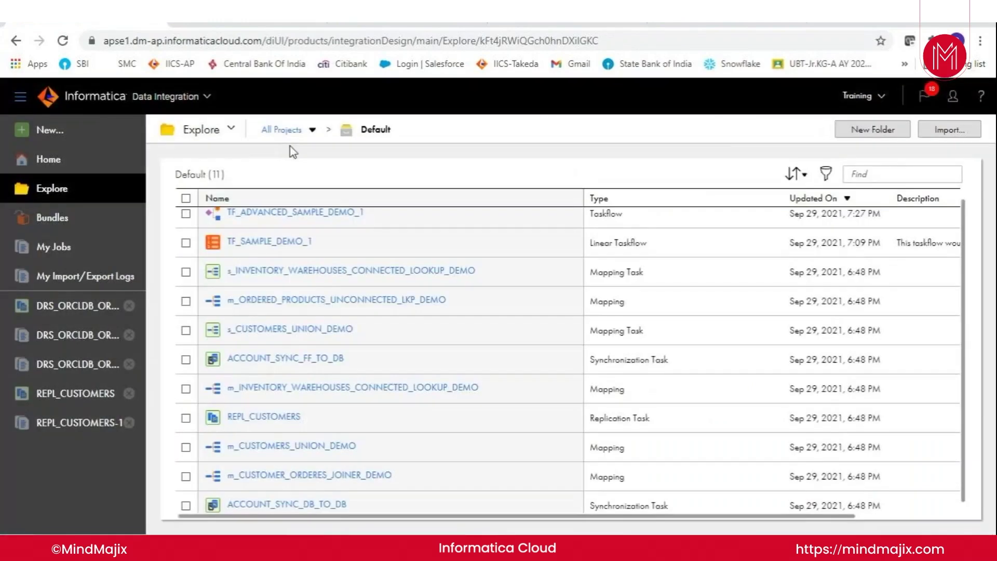
pyautogui.moveTo(964, 257); pyautogui.dragTo(964, 203)
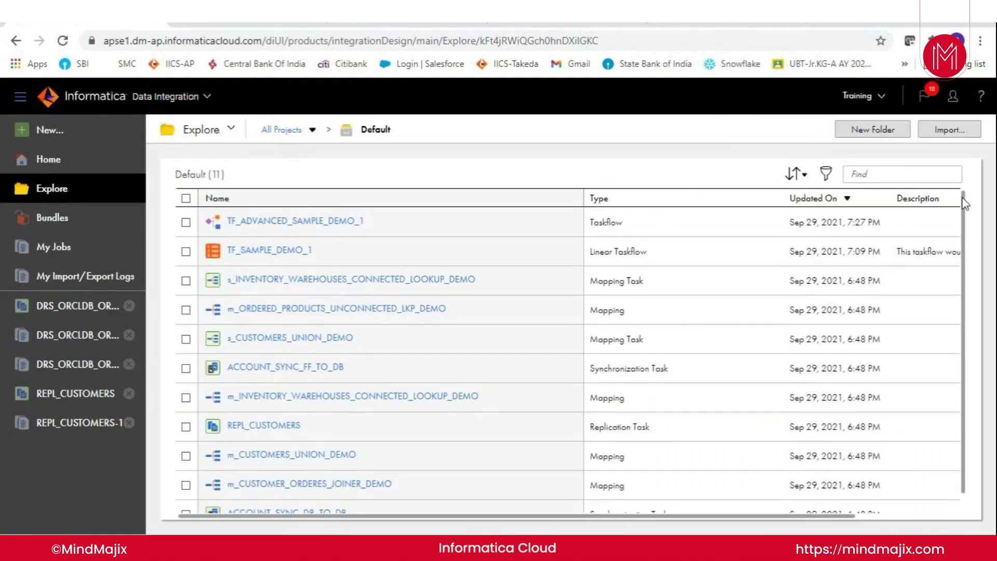
pyautogui.click(825, 198)
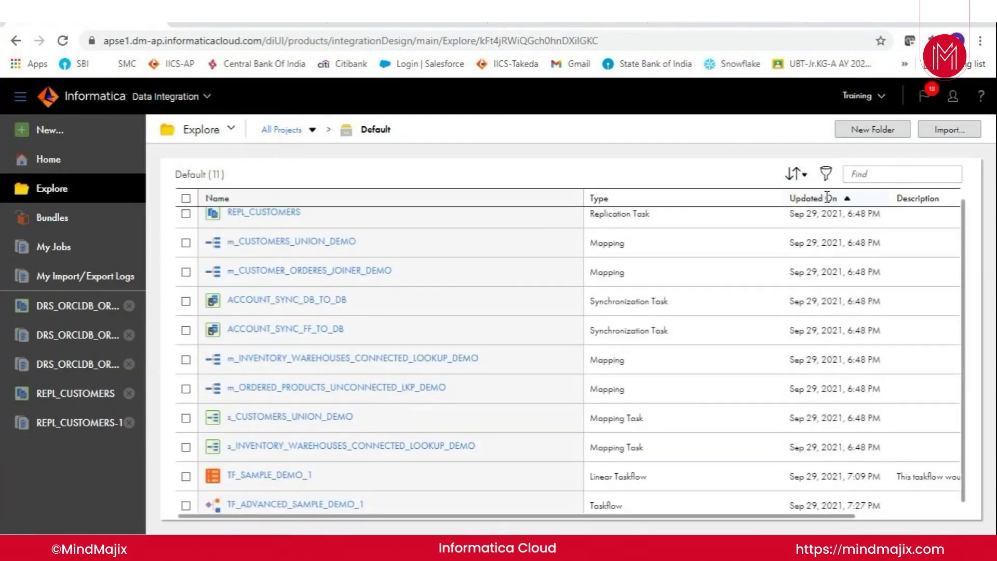
pyautogui.click(827, 197)
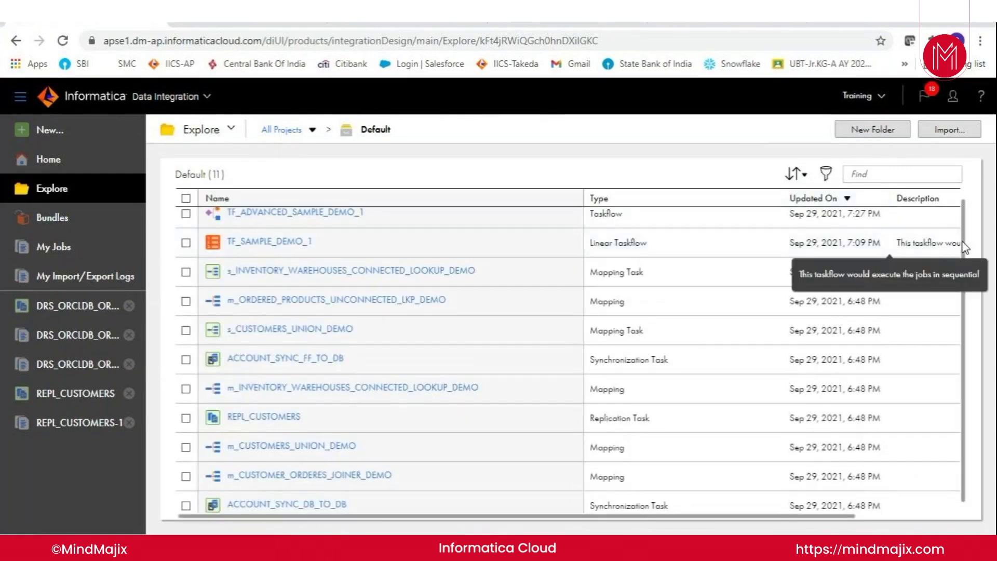
pyautogui.scroll(1, 965, 205)
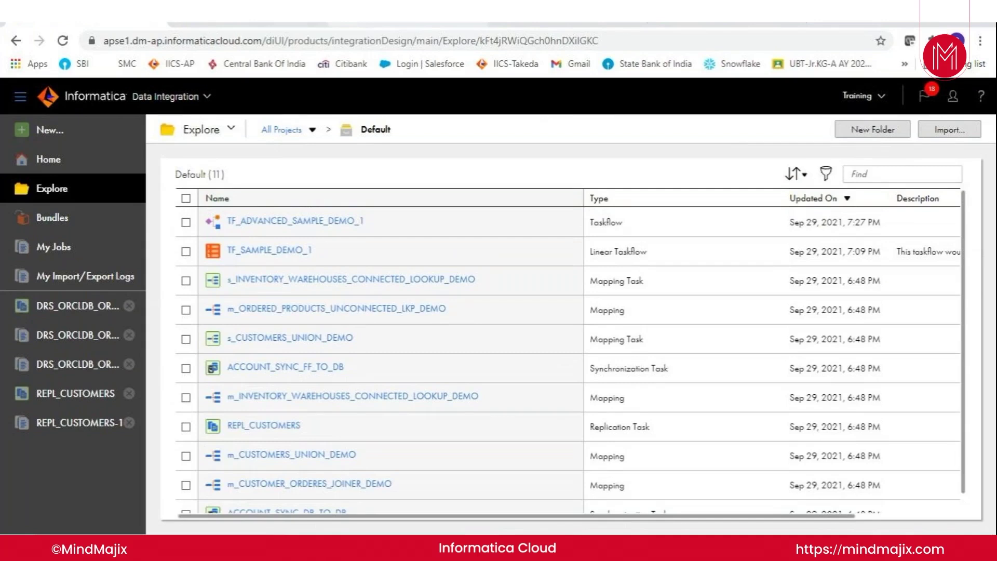
# Step: Check the location of the DRS_ORCLDB_ORCLDB task, open the HIERARCHICAL_STUFF project and select that replication task to review its available actions
pyautogui.click(58, 311)
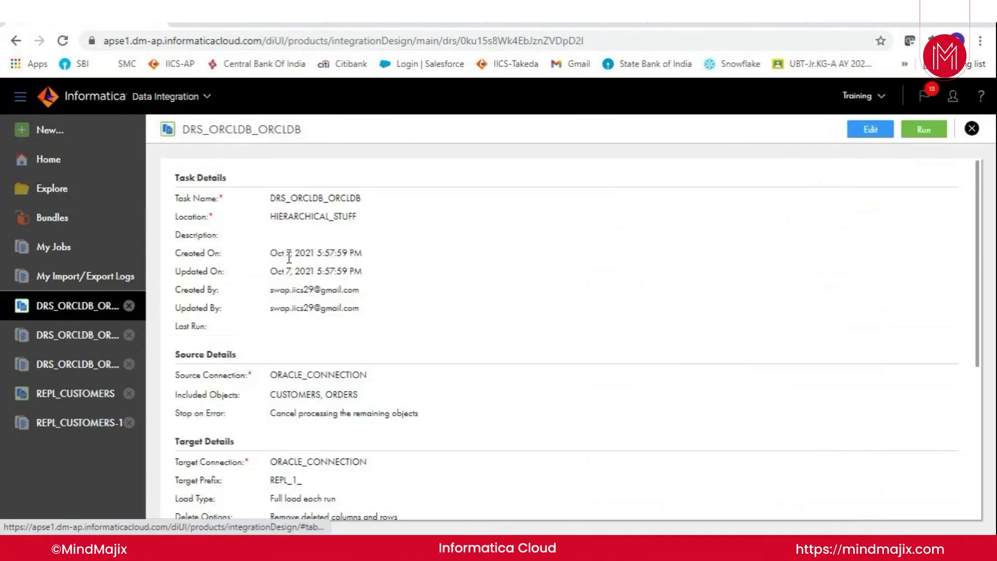
pyautogui.moveTo(310, 216); pyautogui.dragTo(354, 220)
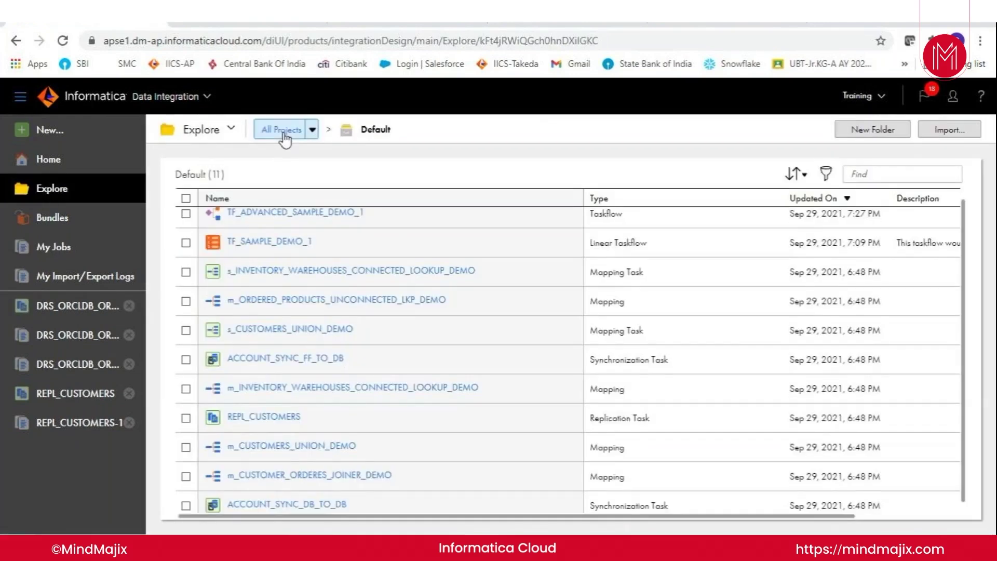
pyautogui.click(285, 139)
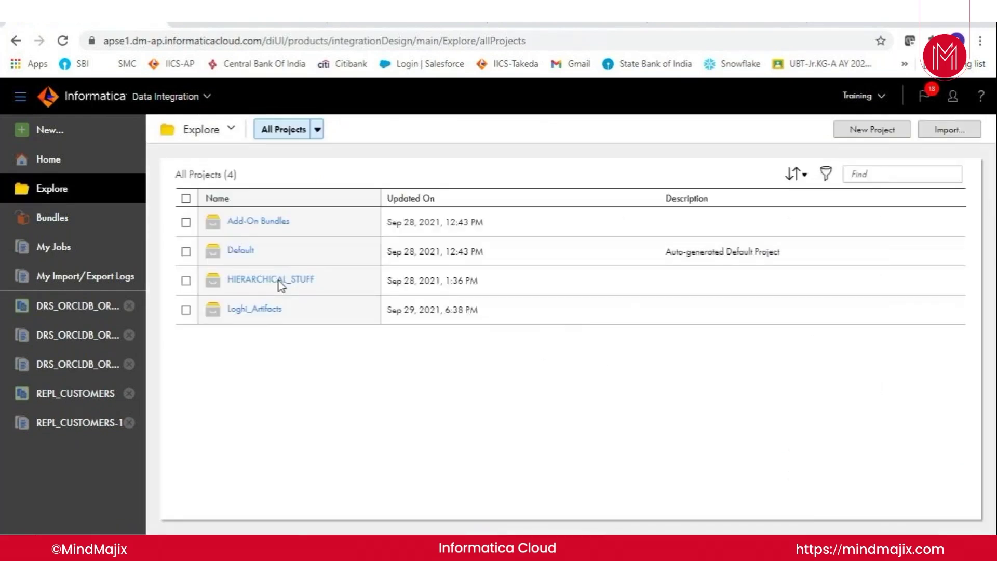
pyautogui.click(270, 283)
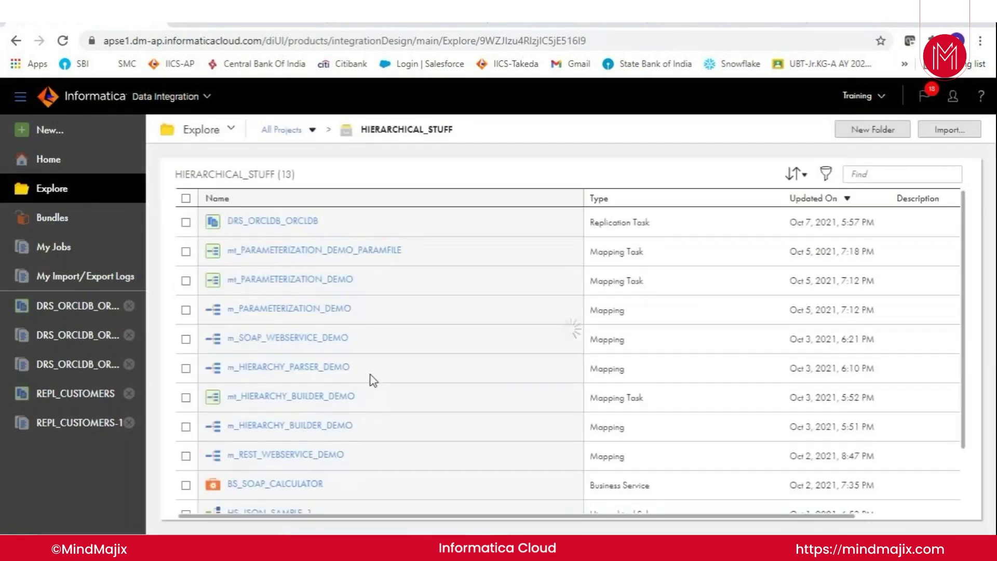
pyautogui.click(249, 225)
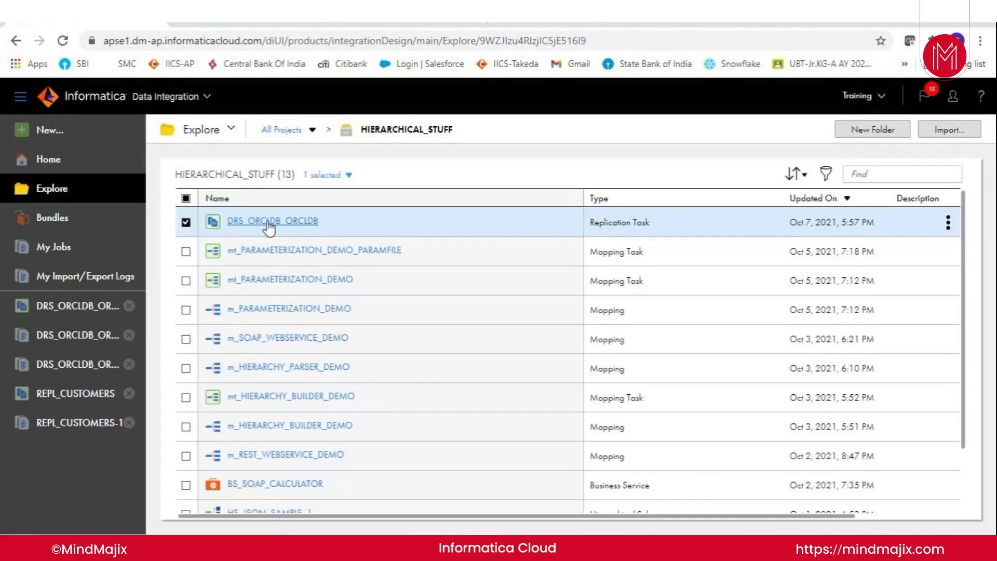
pyautogui.rightClick(250, 225)
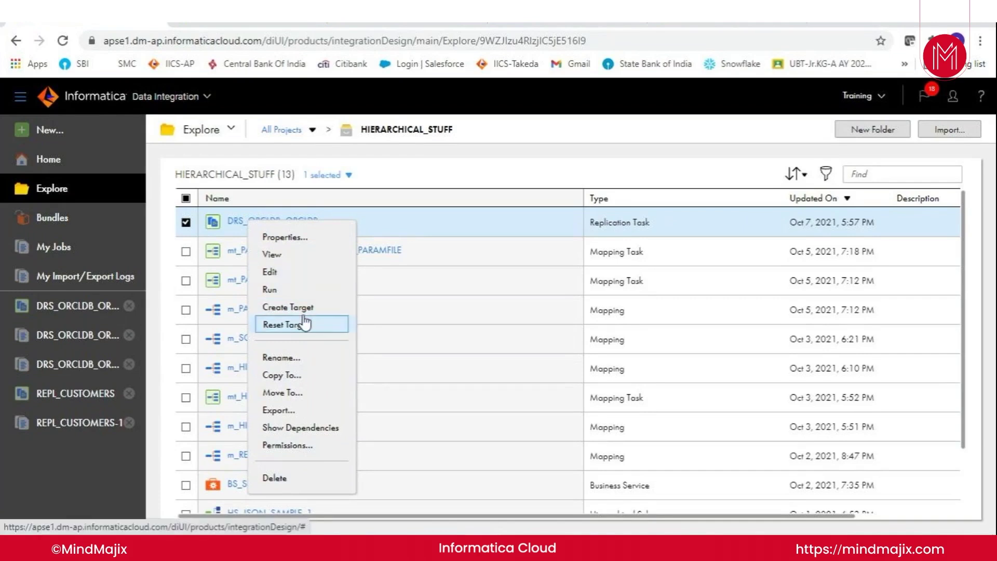
pyautogui.click(408, 164)
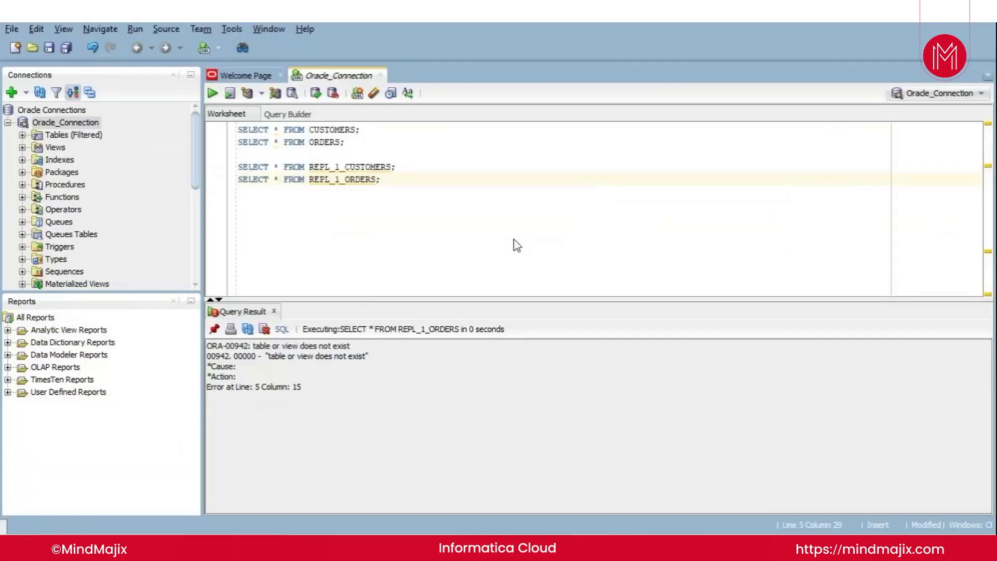
# Step: In Oracle SQL Developer, run the SELECT queries on REPL_1_CUSTOMERS and REPL_1_ORDERS to check whether the target tables exist
pyautogui.click(404, 168)
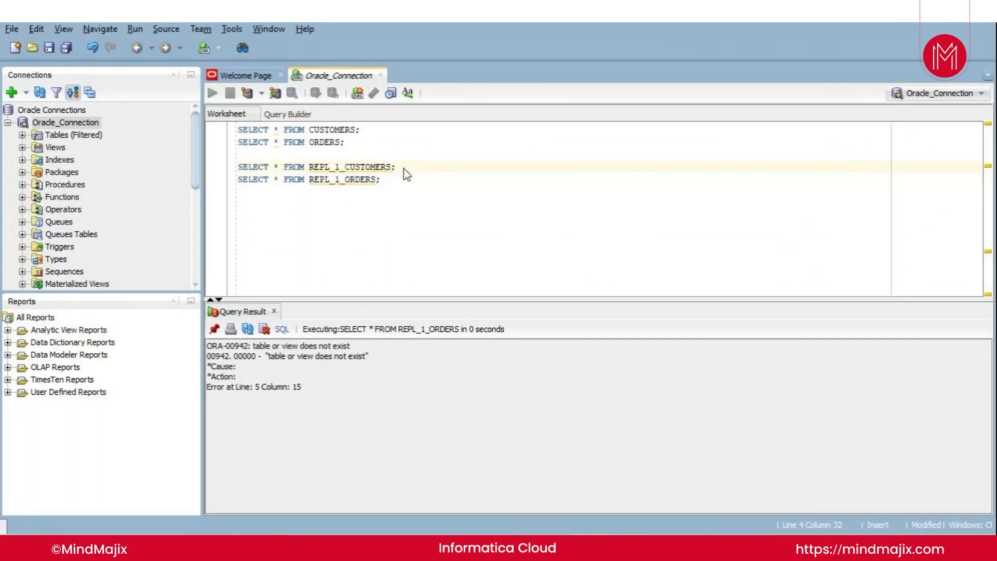
pyautogui.tripleClick(405, 170)
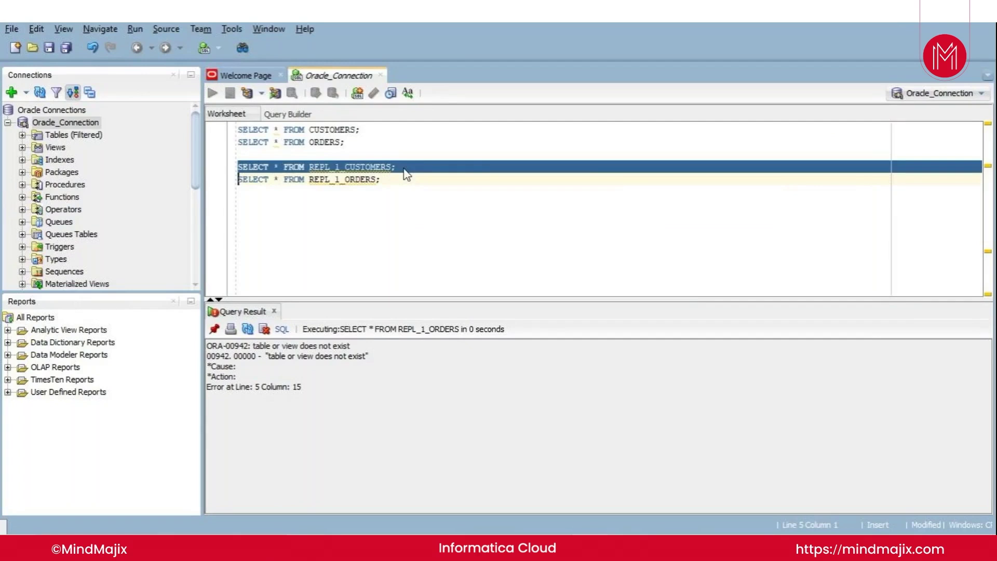
pyautogui.click(405, 168)
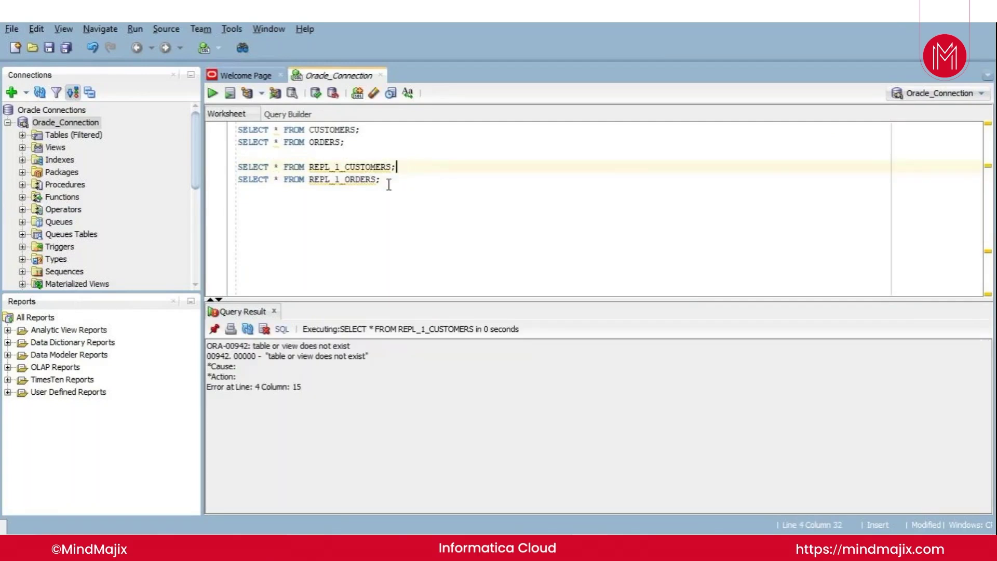
pyautogui.click(389, 183)
pyautogui.tripleClick(388, 186)
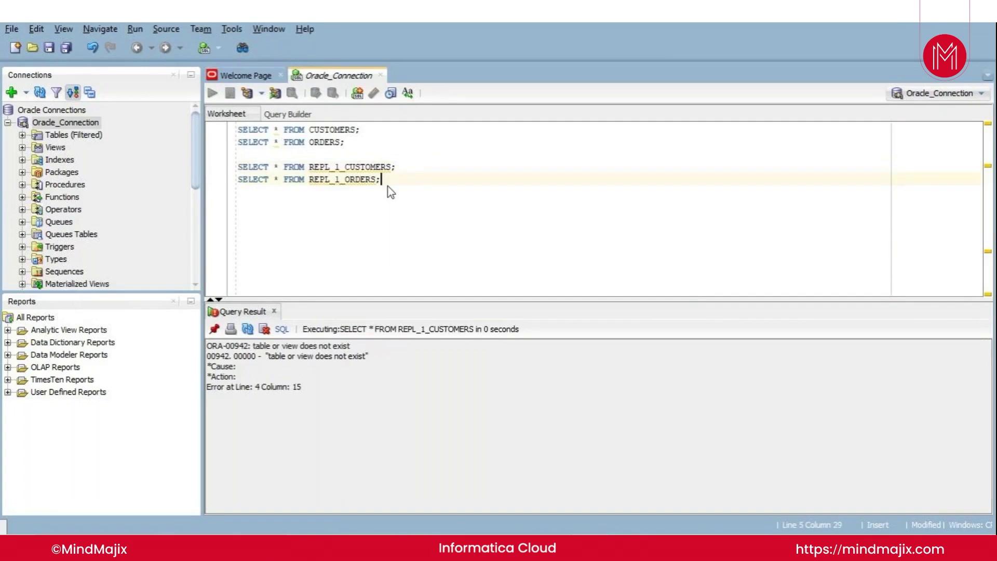
pyautogui.hotkey('ctrl', 'Return')
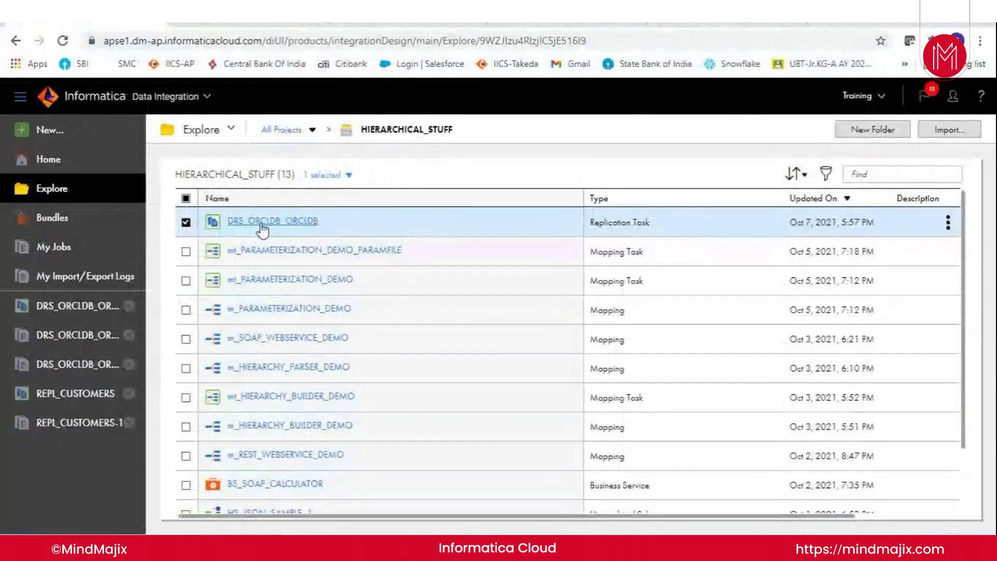
pyautogui.rightClick(284, 222)
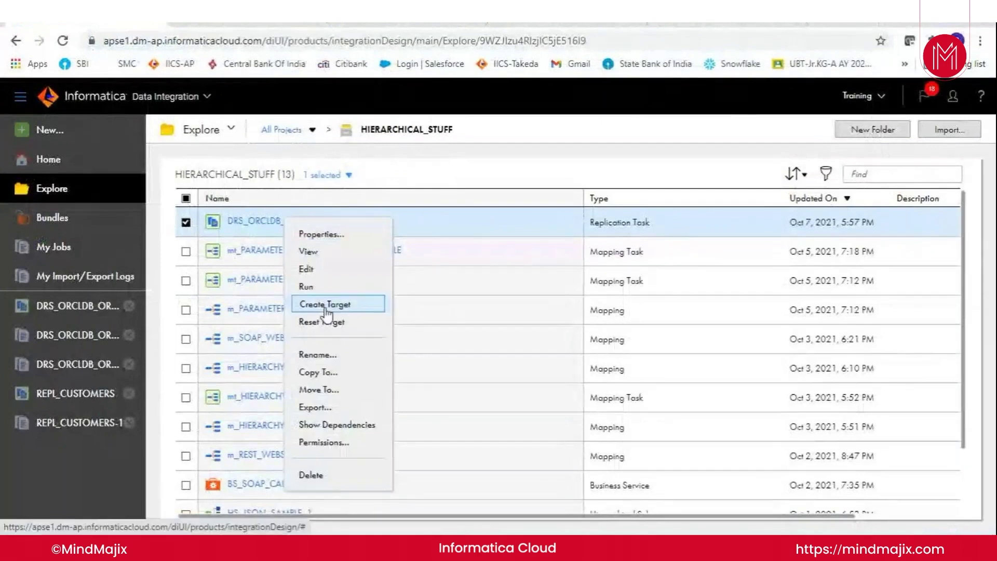
pyautogui.click(390, 178)
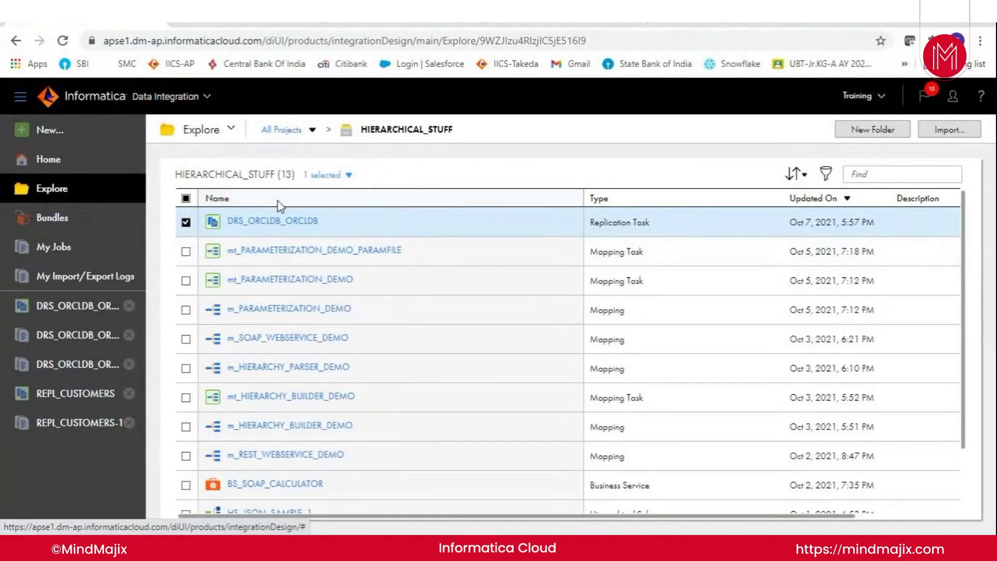
pyautogui.hotkey('alt', 'Tab')
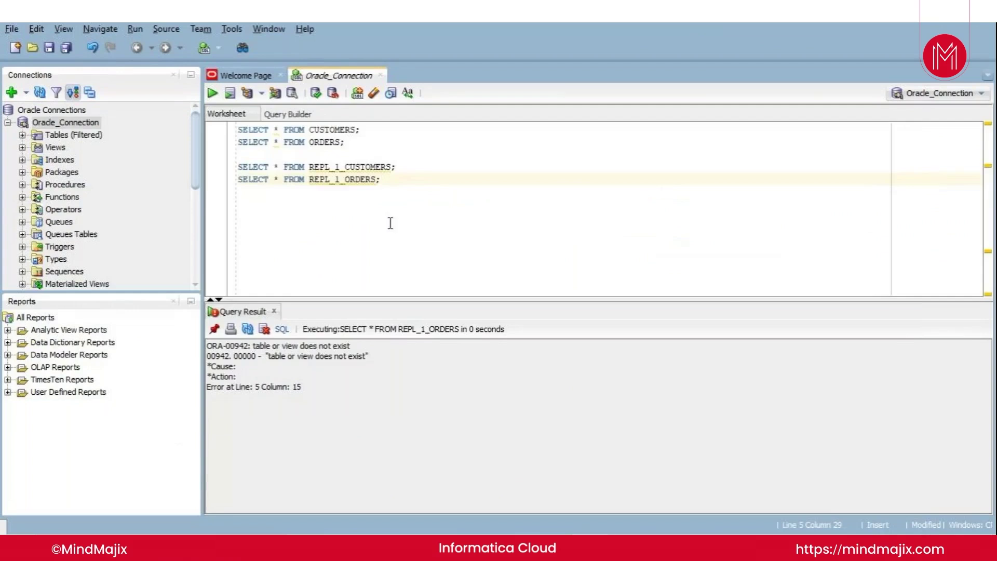
pyautogui.hotkey('alt', 'Tab')
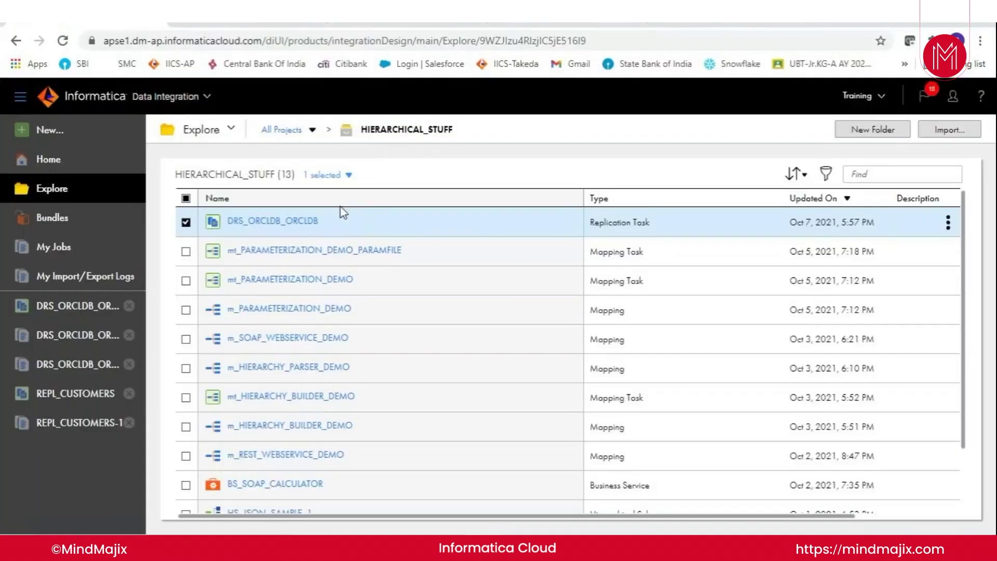
# Step: Try to create the target tables for the DRS_ORCLDB_ORCLDB replication task, agreeing to proceed
pyautogui.rightClick(300, 223)
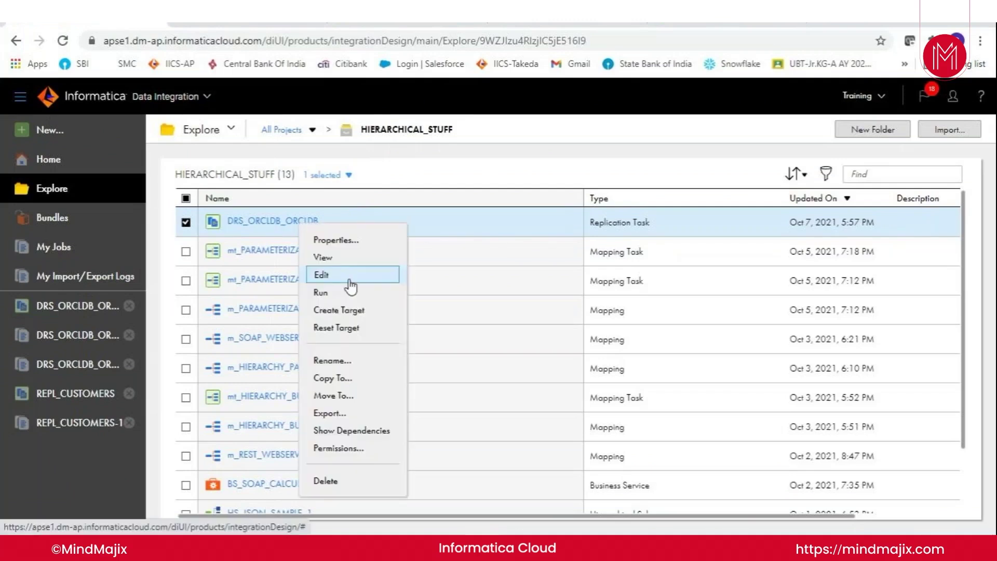
pyautogui.click(343, 312)
pyautogui.moveTo(406, 302); pyautogui.dragTo(549, 348)
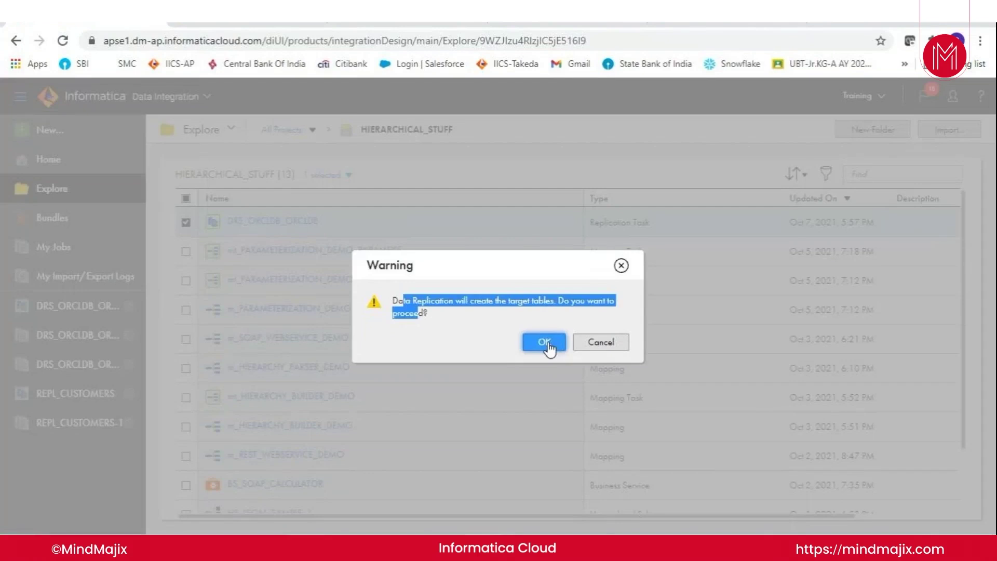
pyautogui.click(548, 342)
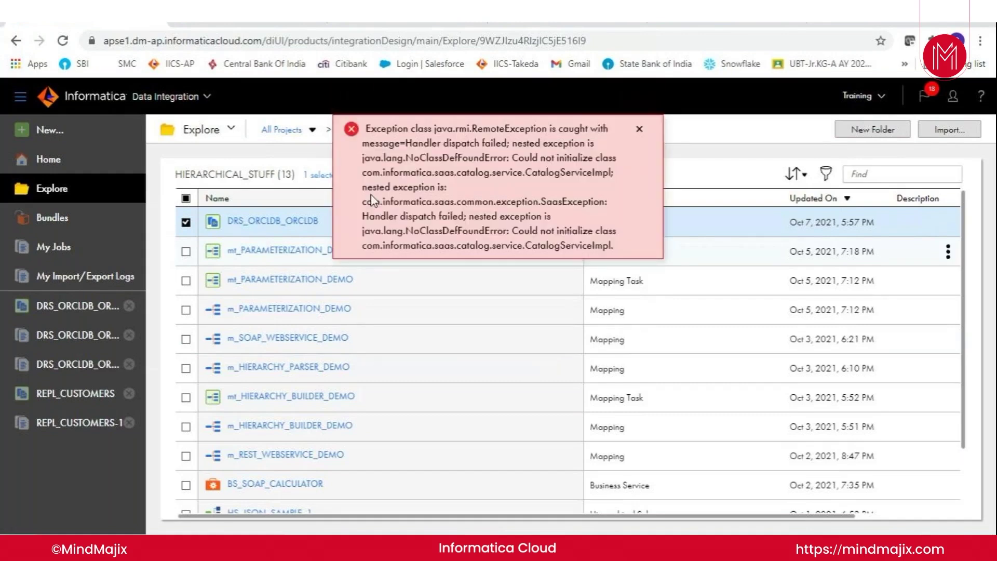
# Step: Examine the full notification text for the target creation and dismiss it
pyautogui.moveTo(410, 128); pyautogui.dragTo(611, 244)
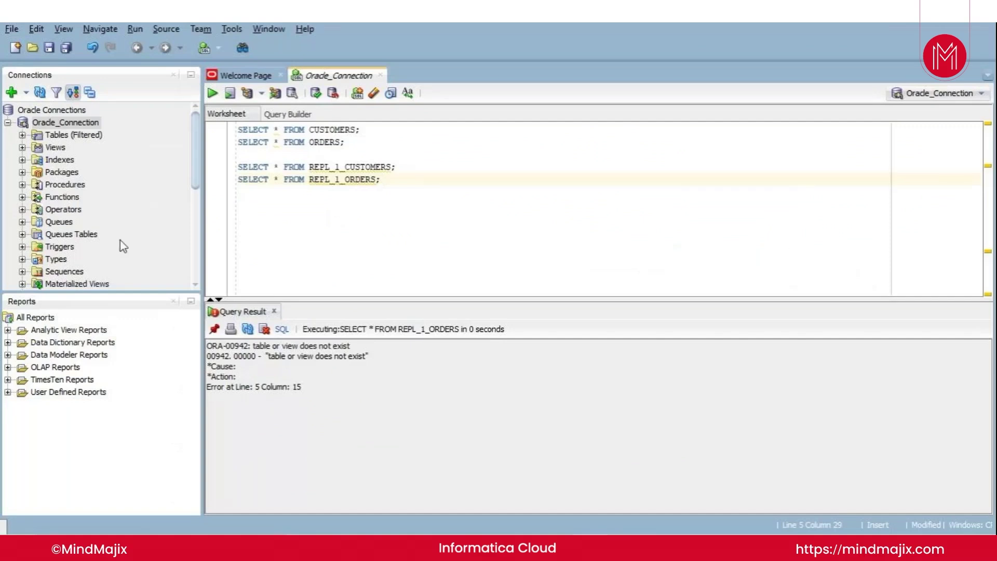
pyautogui.hotkey('alt', 'Tab')
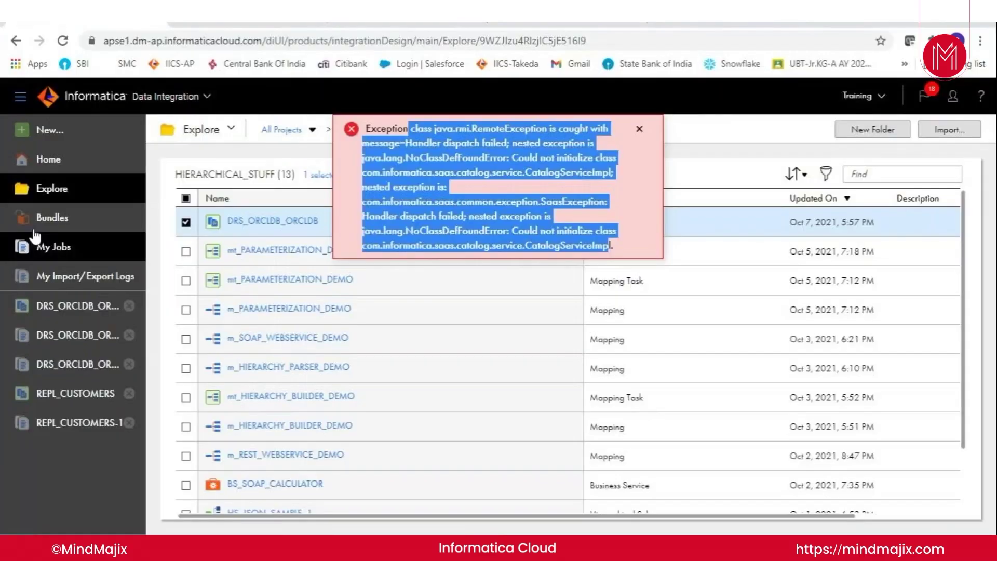
pyautogui.click(640, 131)
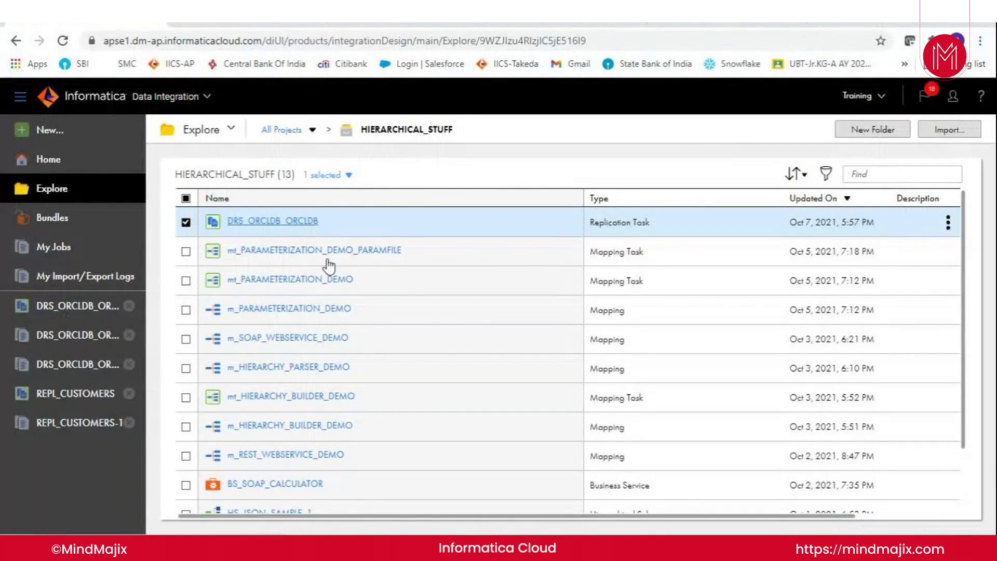
pyautogui.rightClick(293, 221)
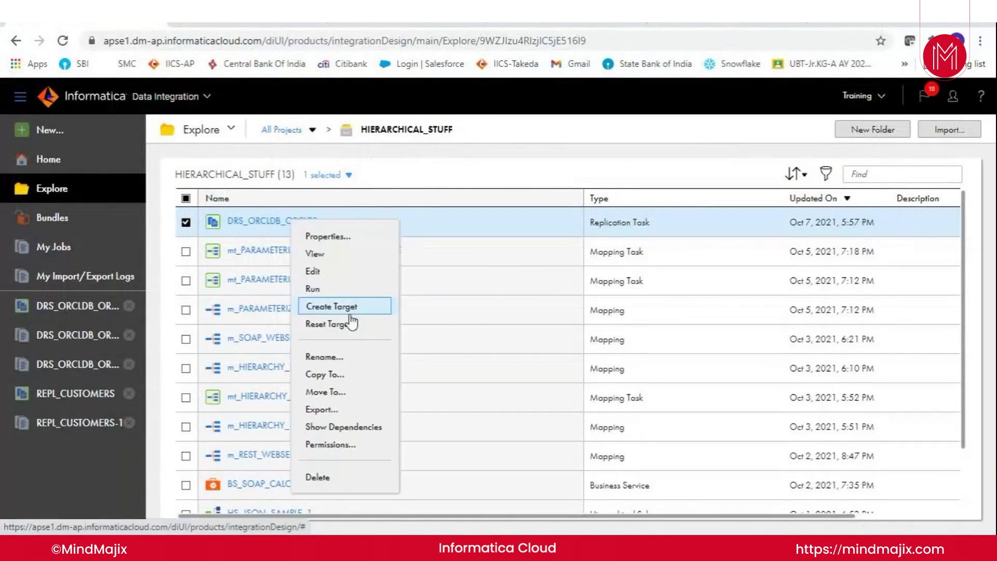
pyautogui.click(435, 179)
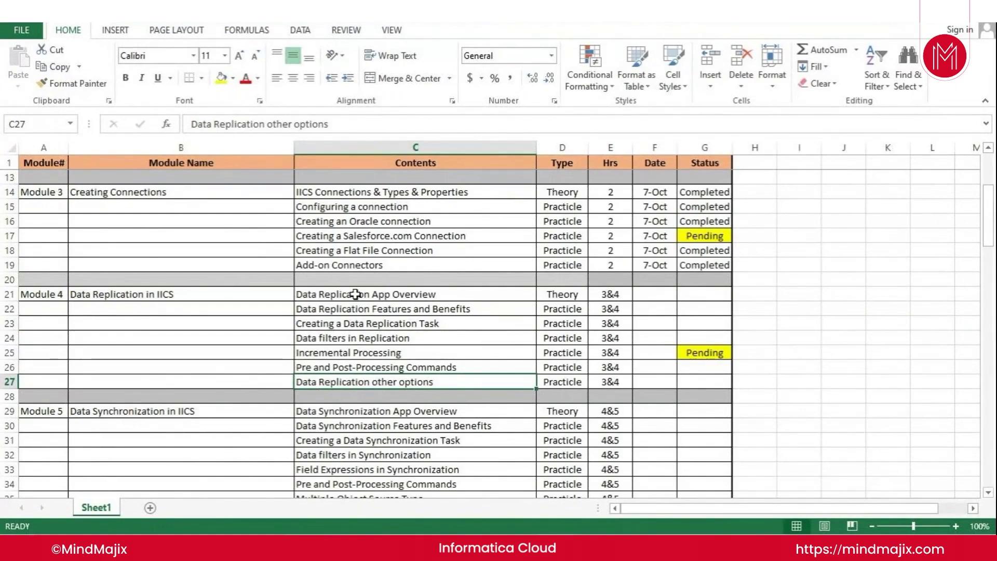
# Step: Switch to the Excel course plan and select the whole Module 4 Data Replication block, A21:G27, to review its topics
pyautogui.moveTo(355, 294); pyautogui.dragTo(354, 331)
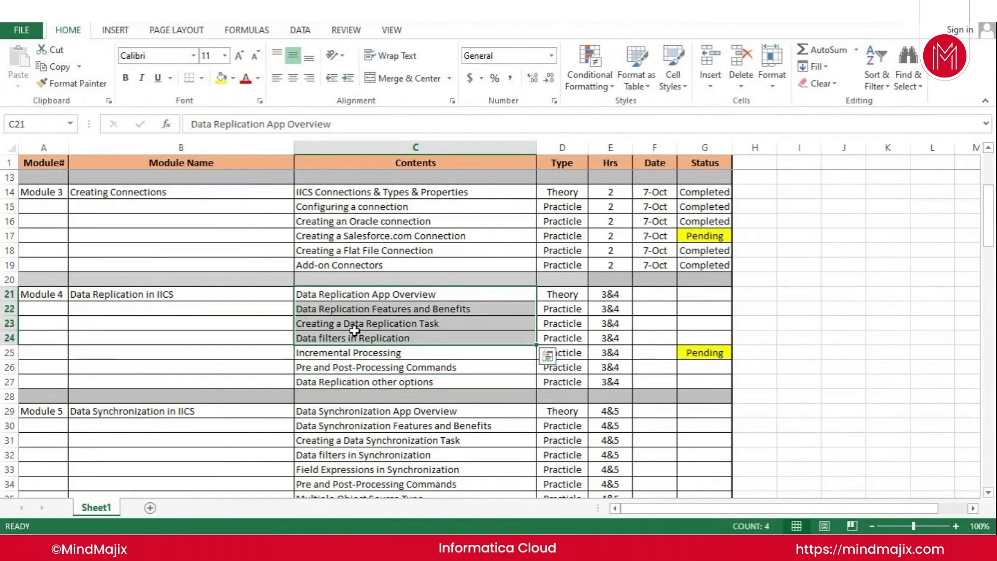
pyautogui.click(696, 291)
pyautogui.moveTo(991, 225); pyautogui.dragTo(991, 242)
pyautogui.moveTo(62, 211); pyautogui.dragTo(705, 294)
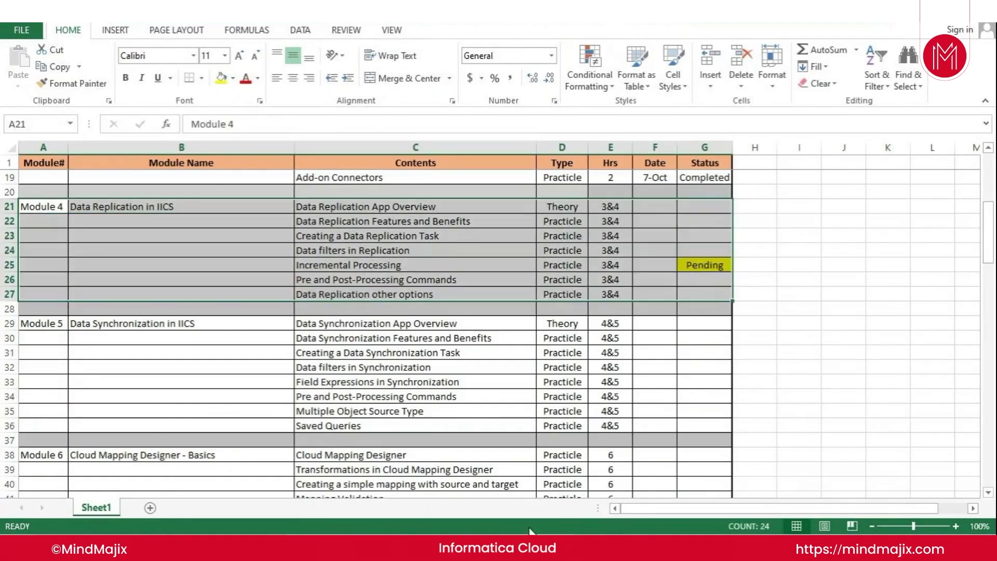
# Step: Switch to Informatica Administrator and view the service details of the DESKTOP-DAQTMEM secure agent
pyautogui.click(530, 545)
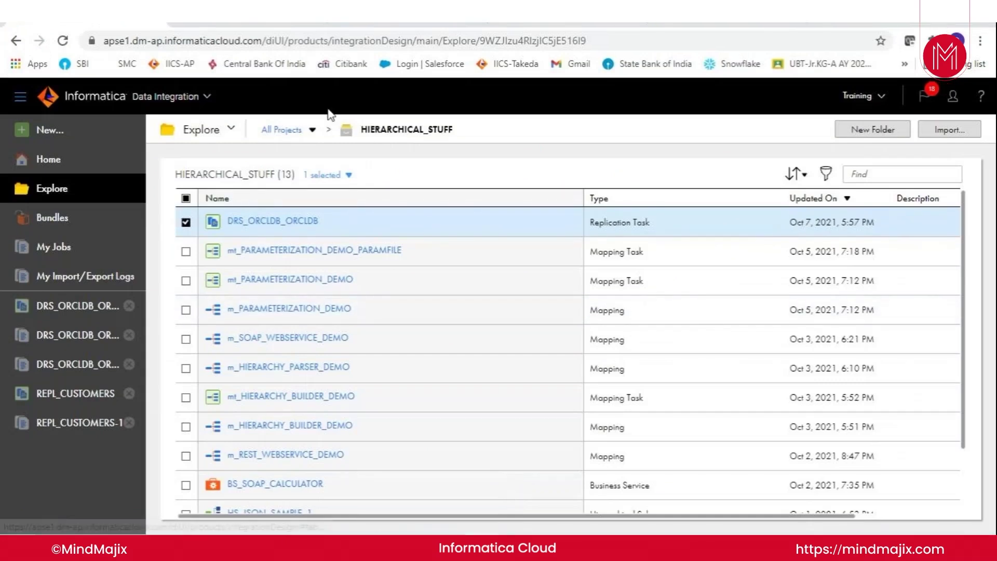
pyautogui.click(243, 27)
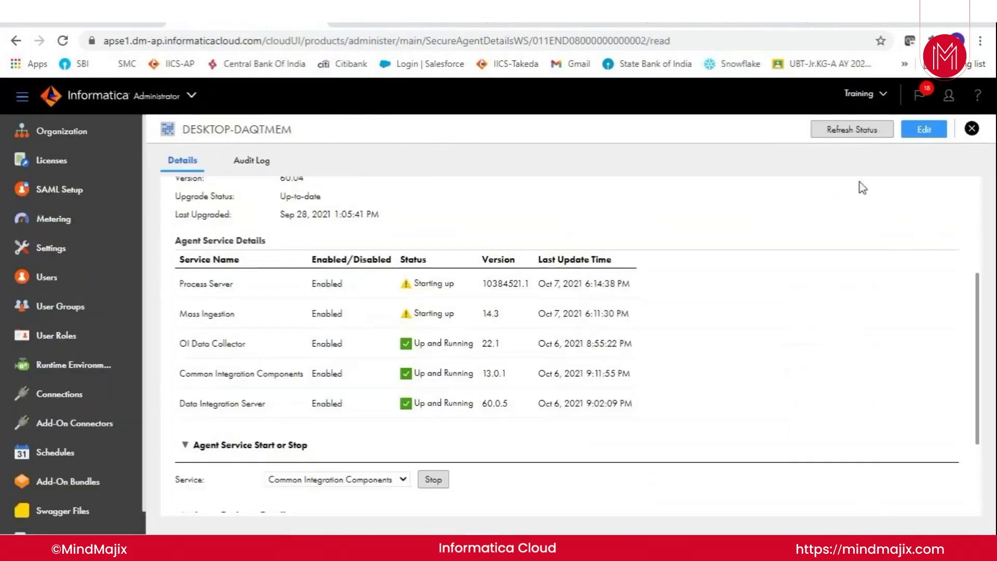
# Step: Refresh the status of the DESKTOP-DAQTMEM secure agent and examine the state of its services
pyautogui.click(852, 130)
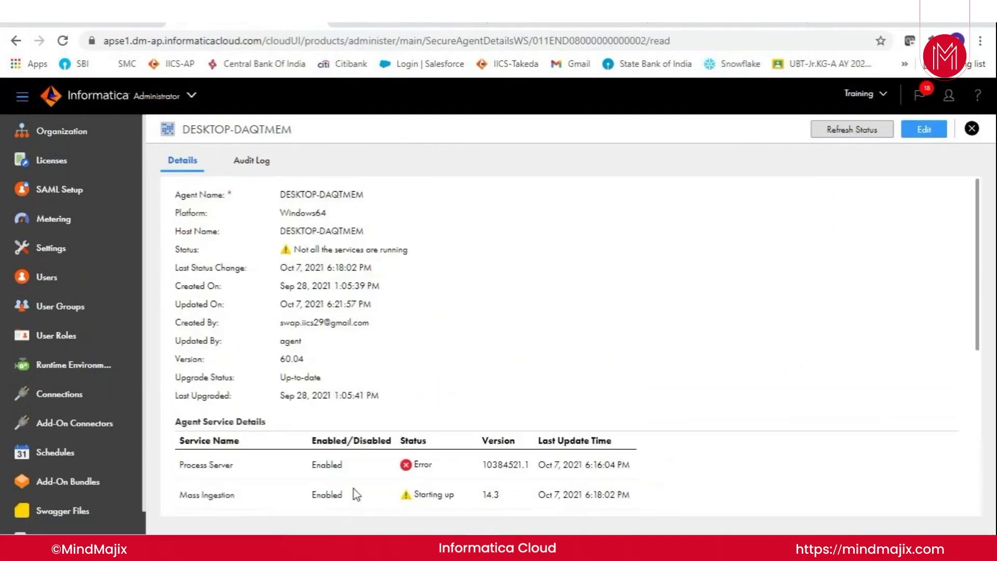
pyautogui.moveTo(980, 283); pyautogui.dragTo(994, 380)
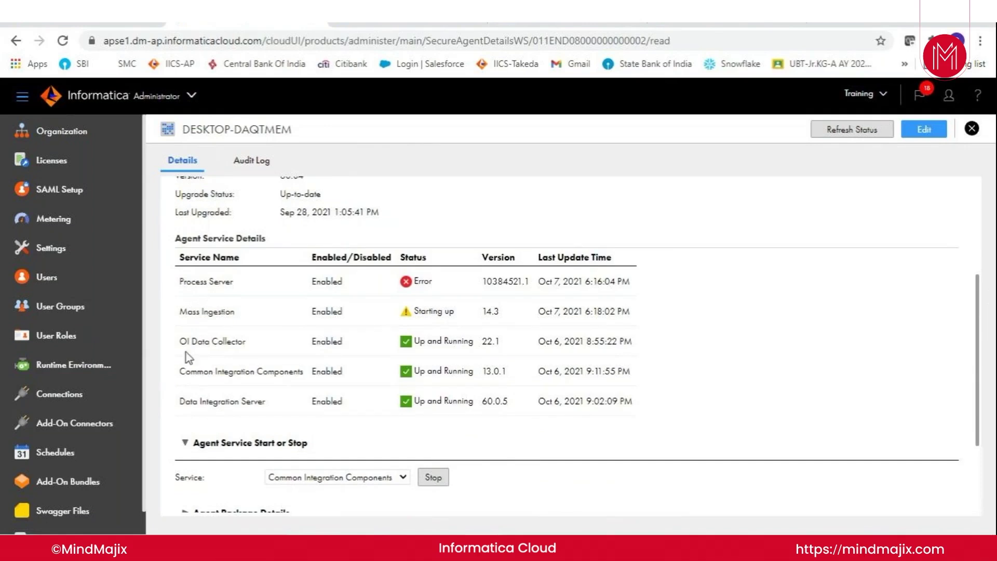
# Step: Open ORACLE_CONNECTION for editing from the connections list and test the connection
pyautogui.click(56, 391)
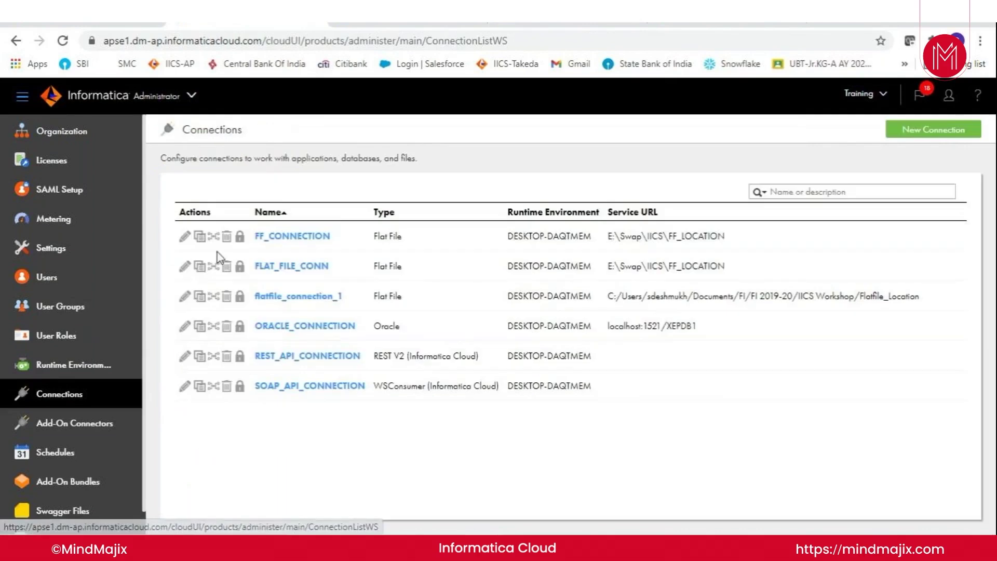
pyautogui.click(186, 327)
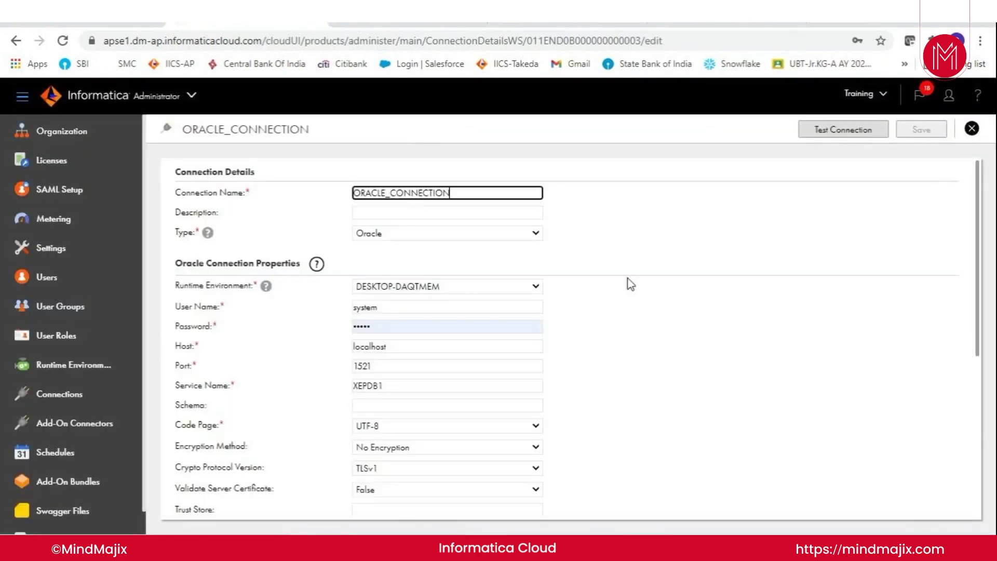
pyautogui.click(828, 133)
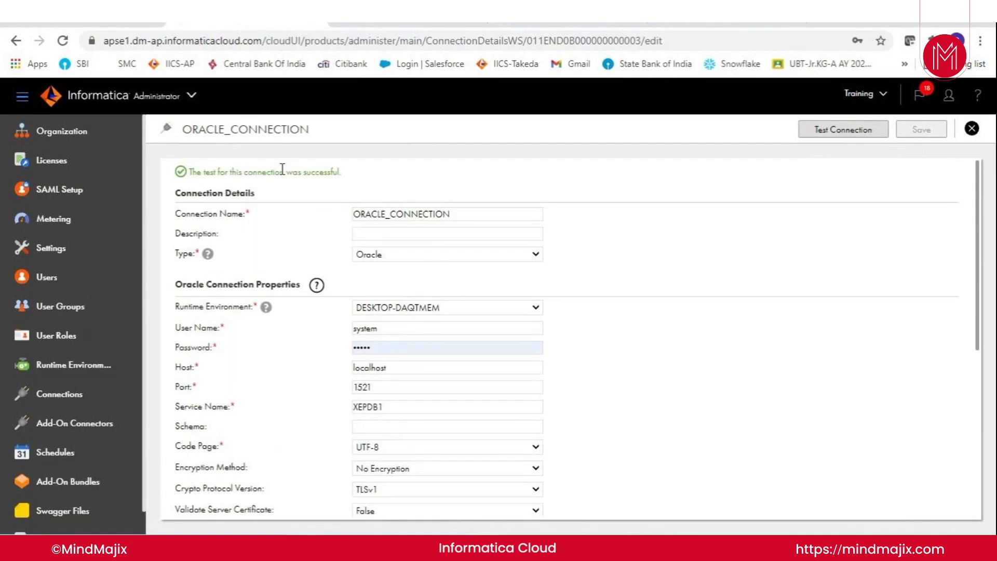
# Step: Open the flat file connection FF_CONNECTION for editing, test it and examine the resulting message
pyautogui.click(75, 397)
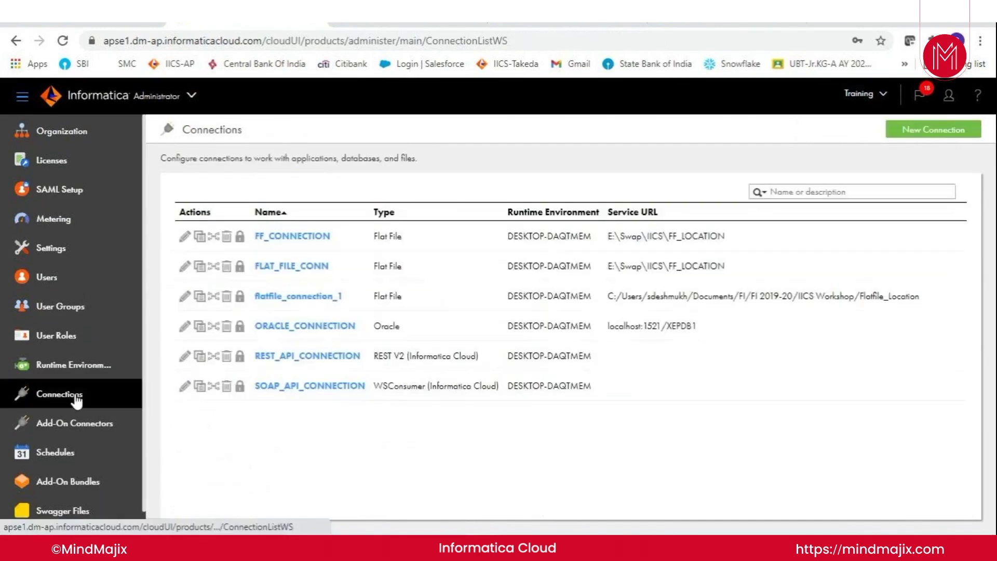
pyautogui.click(185, 237)
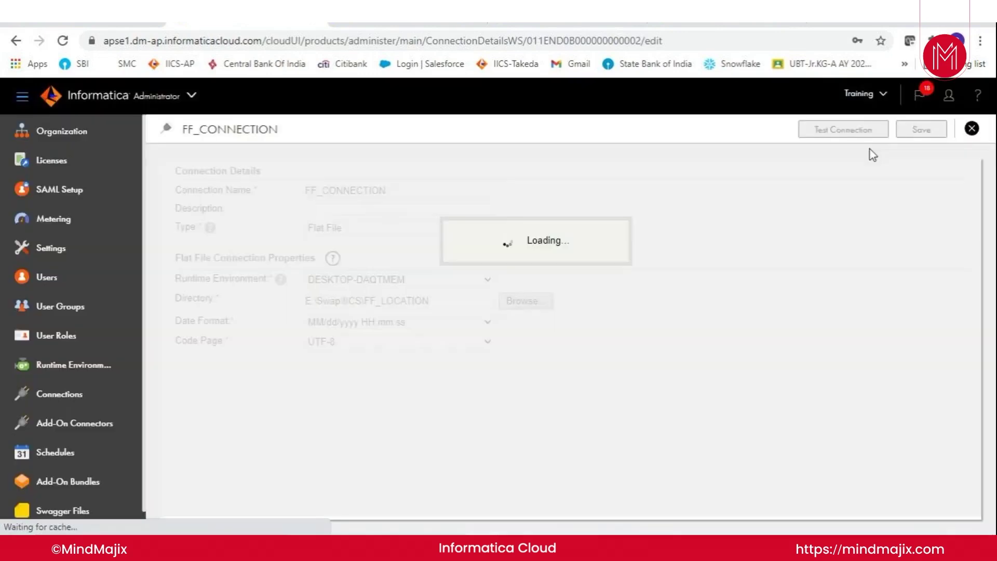
pyautogui.click(834, 131)
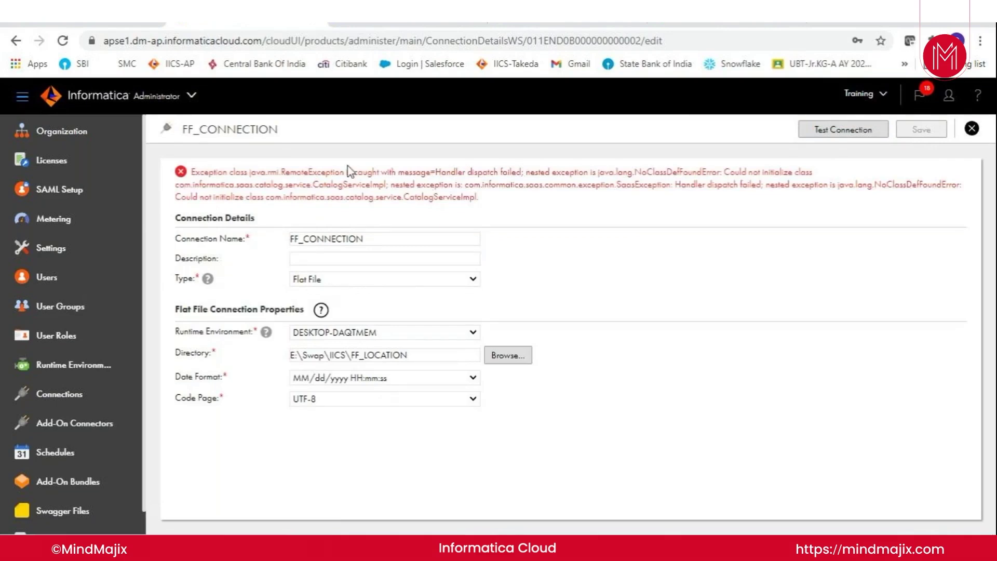
pyautogui.moveTo(335, 172); pyautogui.dragTo(478, 206)
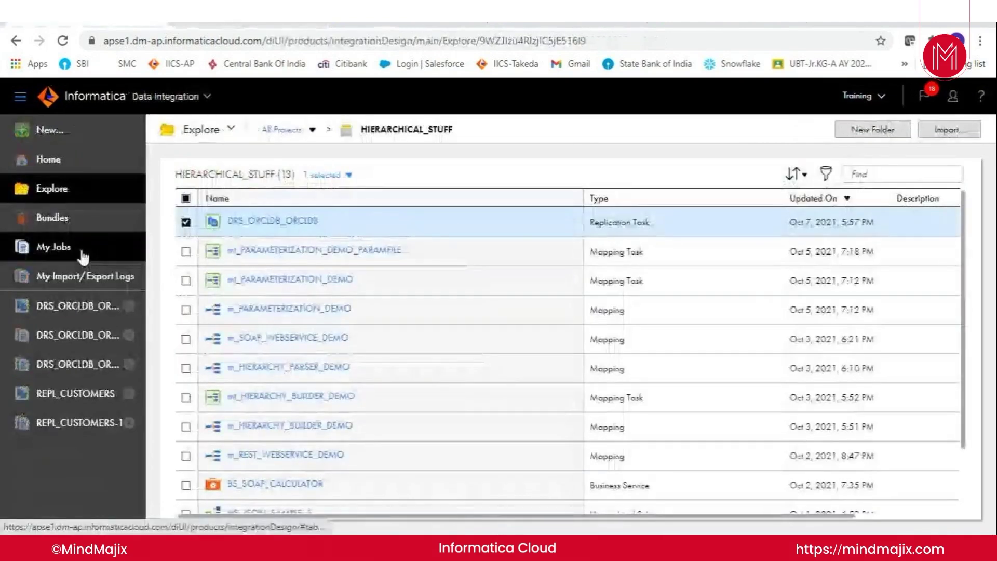
# Step: Switch to Data Integration's job list, clear the REPL_CUSTOMERS asset name filter and read the status message of job DRS_ORCLDB_ORCLDB-2
pyautogui.click(82, 253)
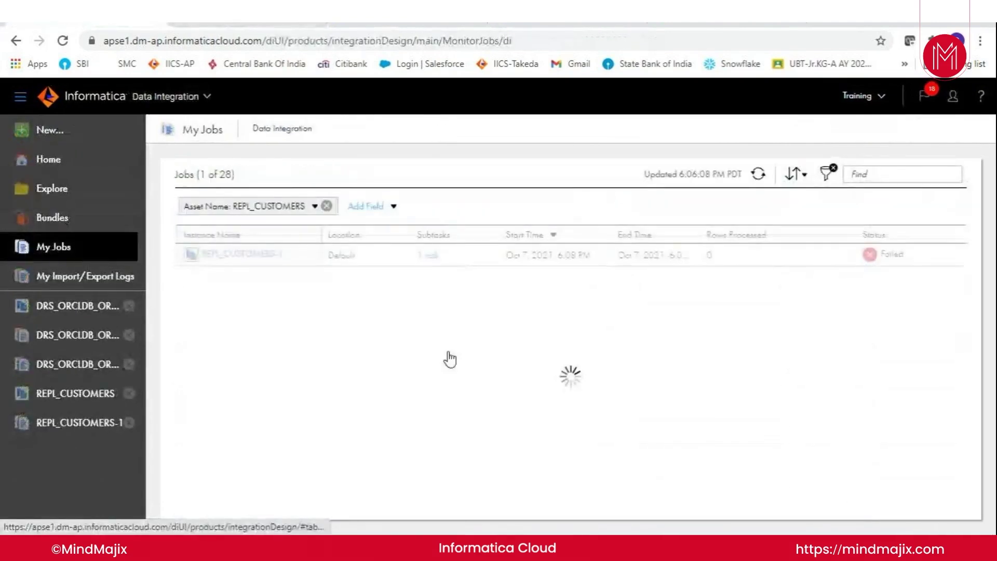
pyautogui.click(327, 206)
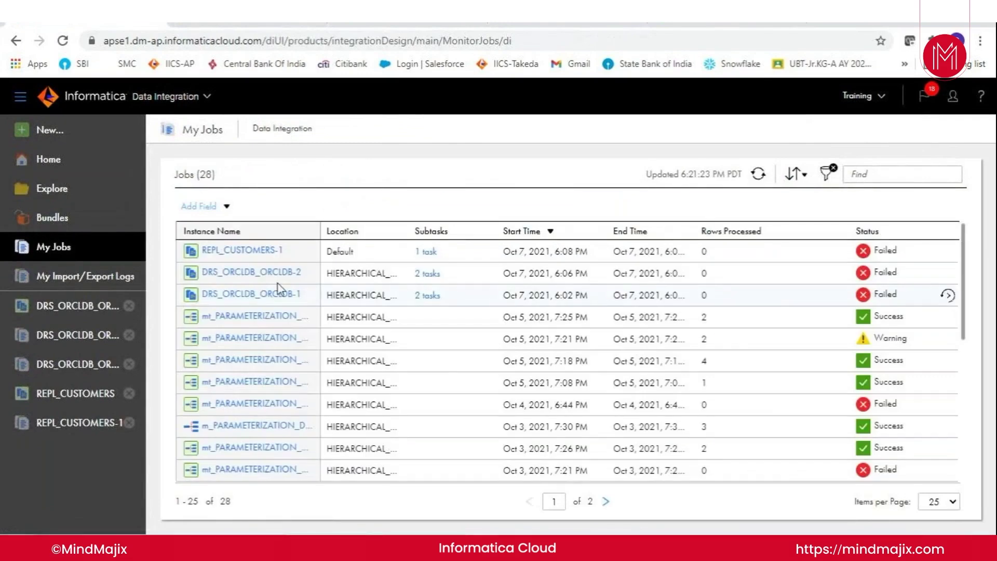
pyautogui.click(883, 273)
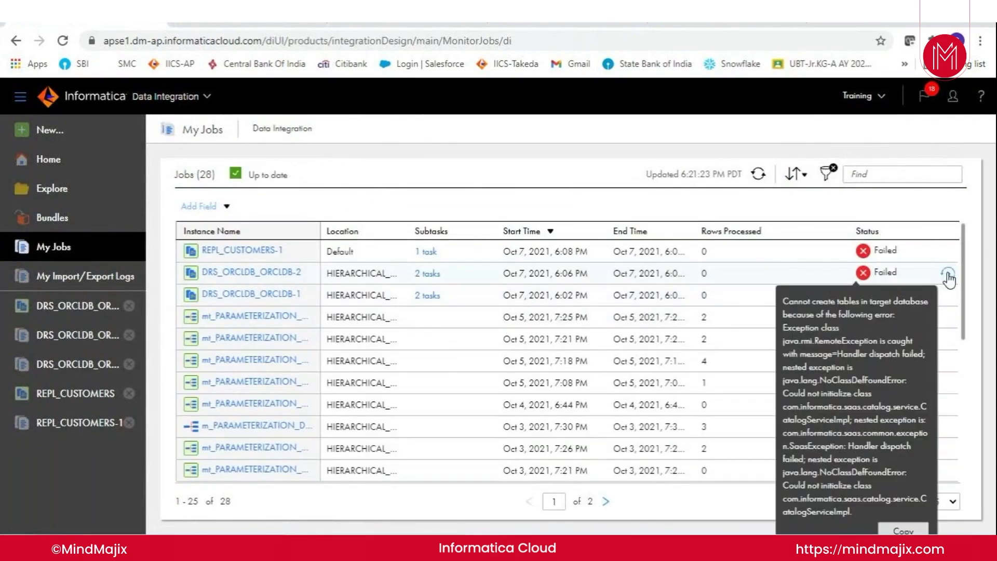
# Step: Restart the DRS_ORCLDB_ORCLDB-2 replication job, confirm the restart and refresh the job list until the new run ends
pyautogui.click(948, 274)
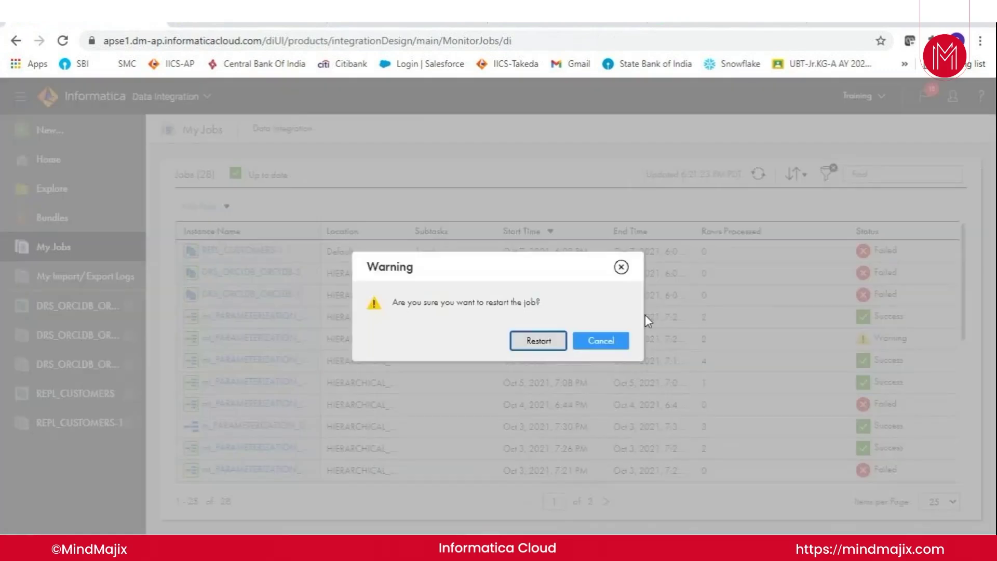
pyautogui.click(545, 340)
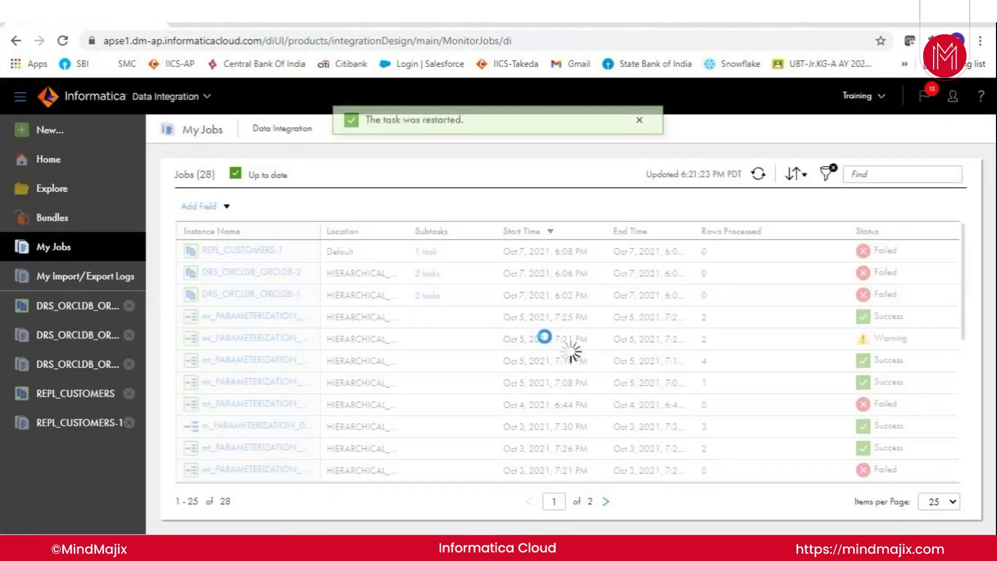
pyautogui.click(759, 175)
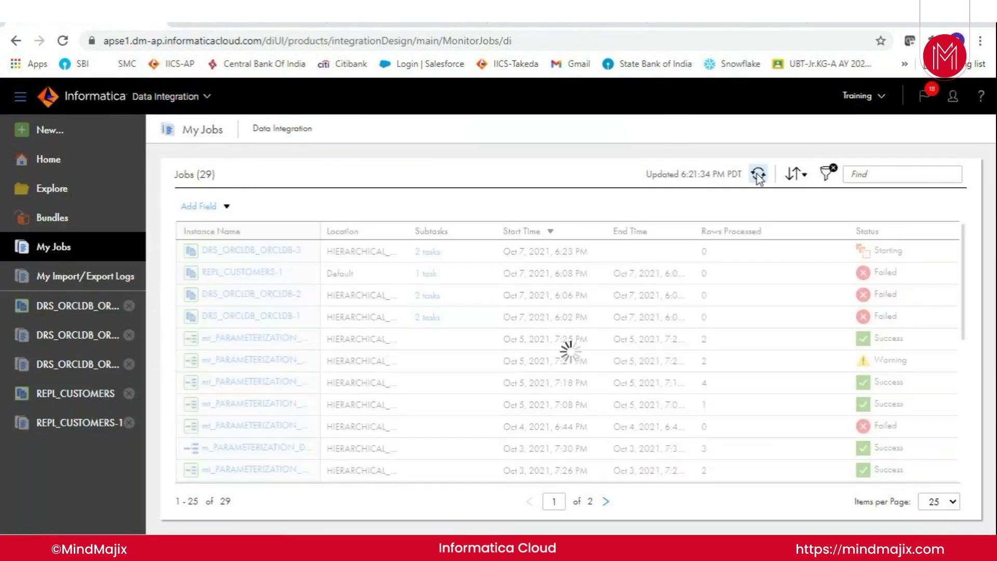
pyautogui.click(758, 175)
pyautogui.click(758, 175)
# Step: Open the details of job DRS_ORCLDB_ORCLDB-3 and examine its error message, recommendation, individual object results and job properties
pyautogui.click(287, 249)
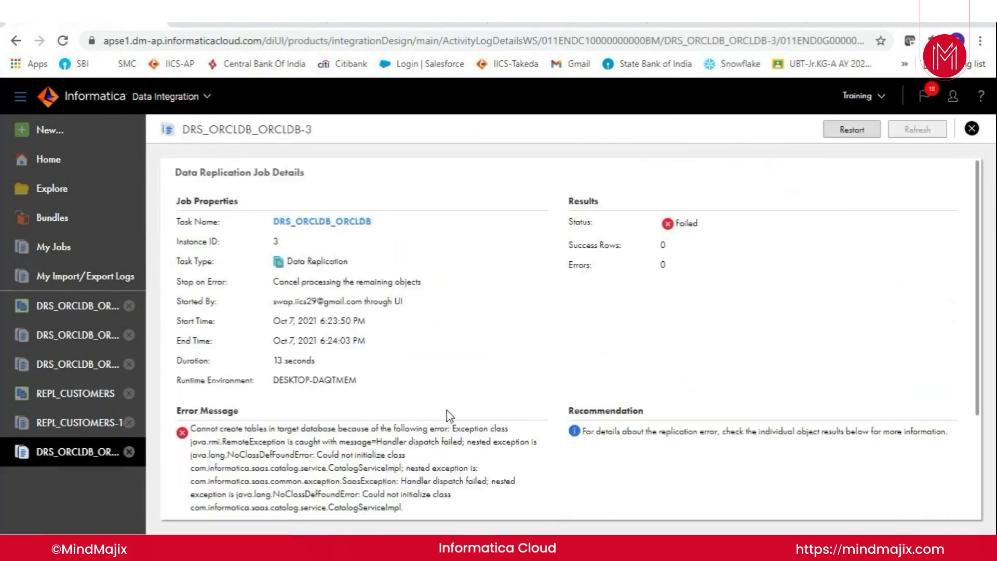
pyautogui.moveTo(258, 407); pyautogui.dragTo(494, 481)
pyautogui.moveTo(601, 409); pyautogui.dragTo(993, 501)
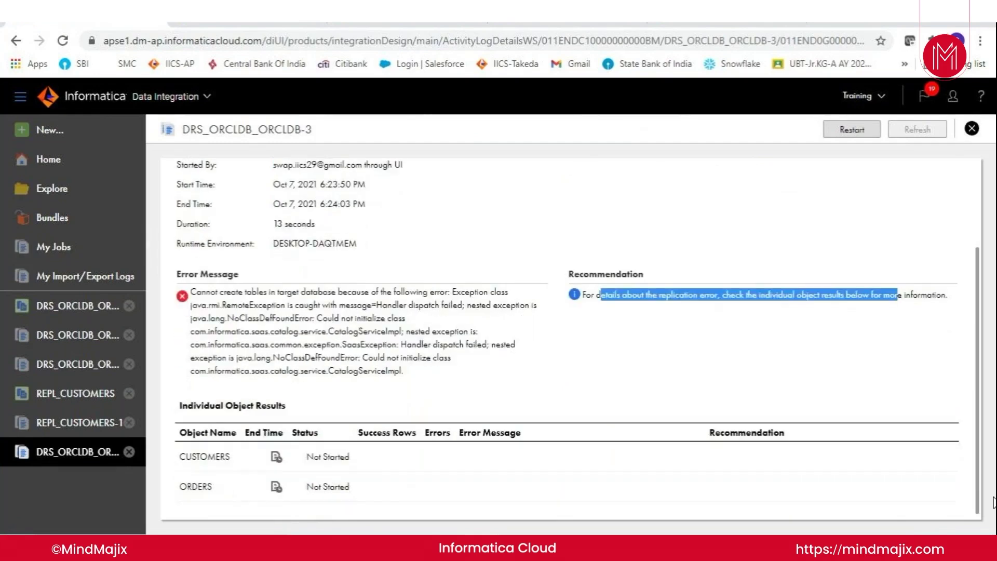
pyautogui.click(634, 333)
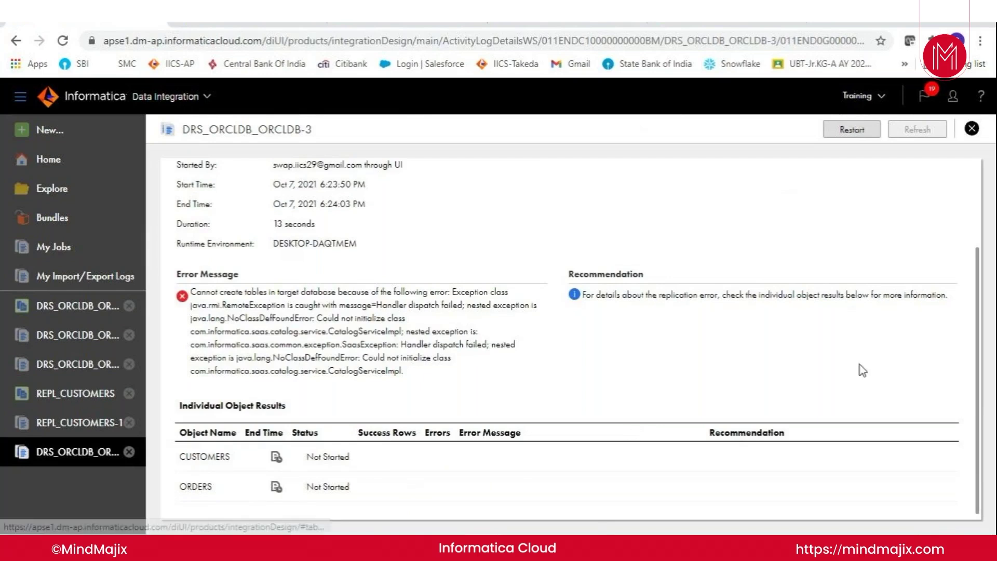
pyautogui.scroll(3, 979, 407)
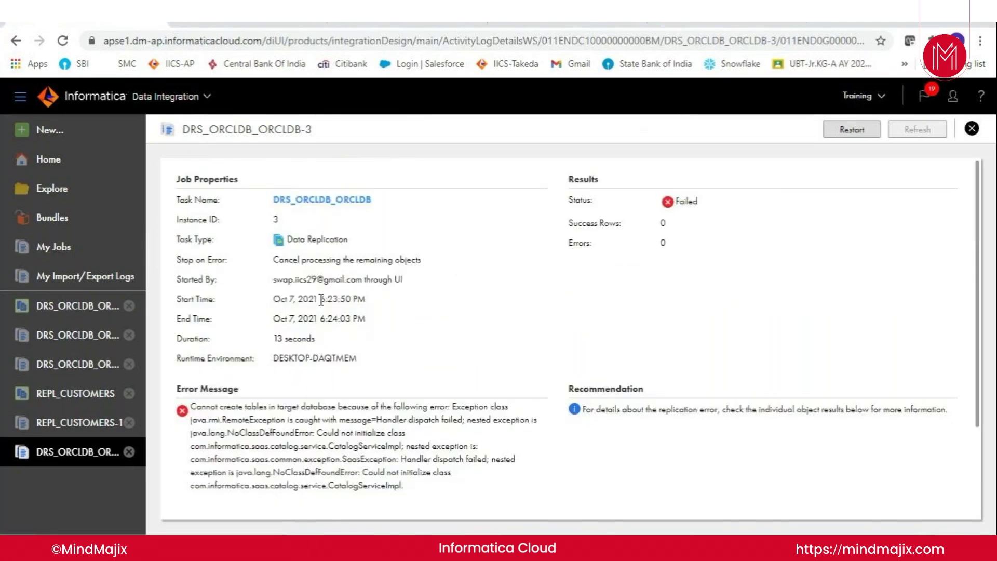
# Step: Switch to the Informatica Cloud course syllabus workbook in Excel
pyautogui.hotkey('alt', 'Tab')
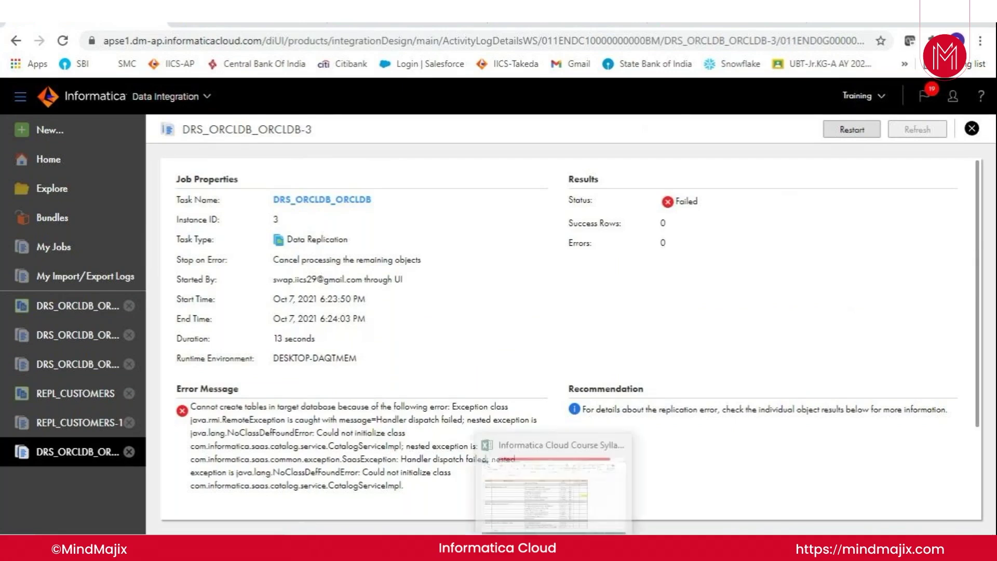